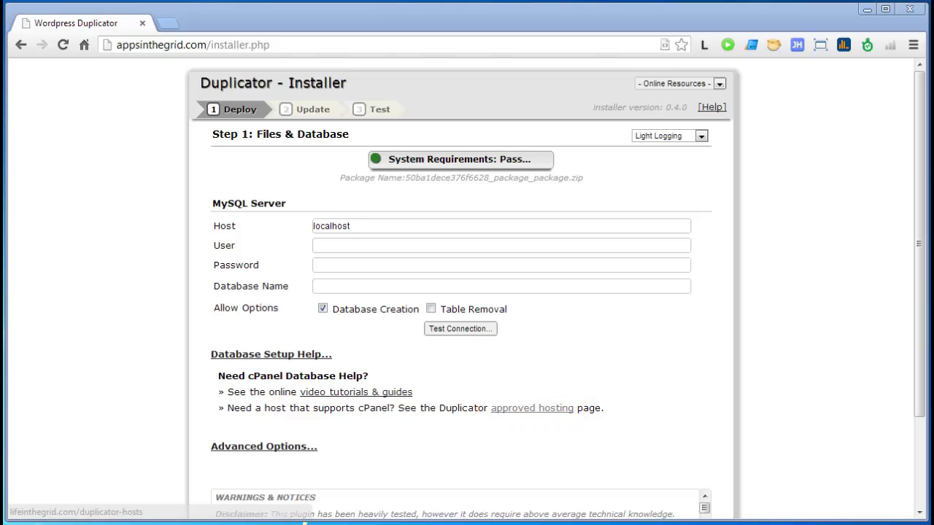
Step: Open the Duplicator approved hosting knowledgebase article and scroll down to its Host Monster entry
{"action": "left_click", "coordinate": [532, 408]}
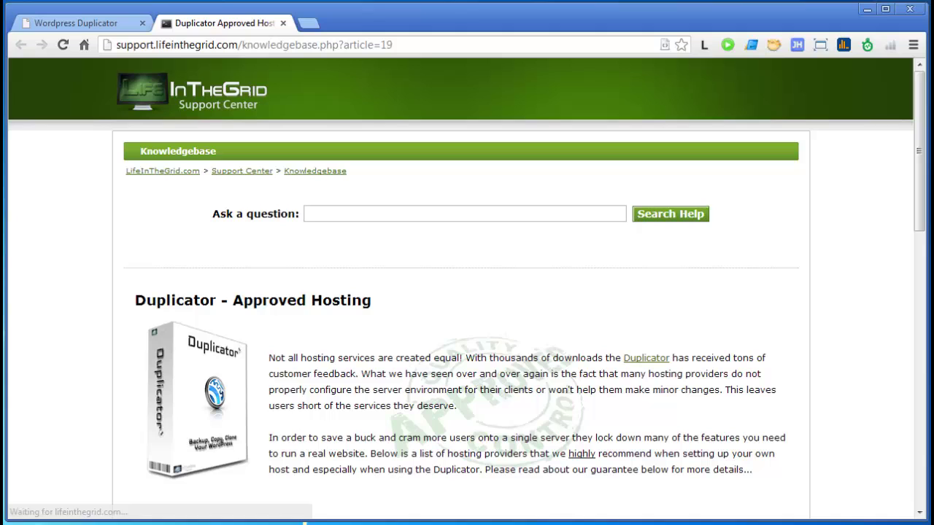
{"action": "scroll", "coordinate": [467, 292], "scroll_direction": "down", "scroll_amount": 1}
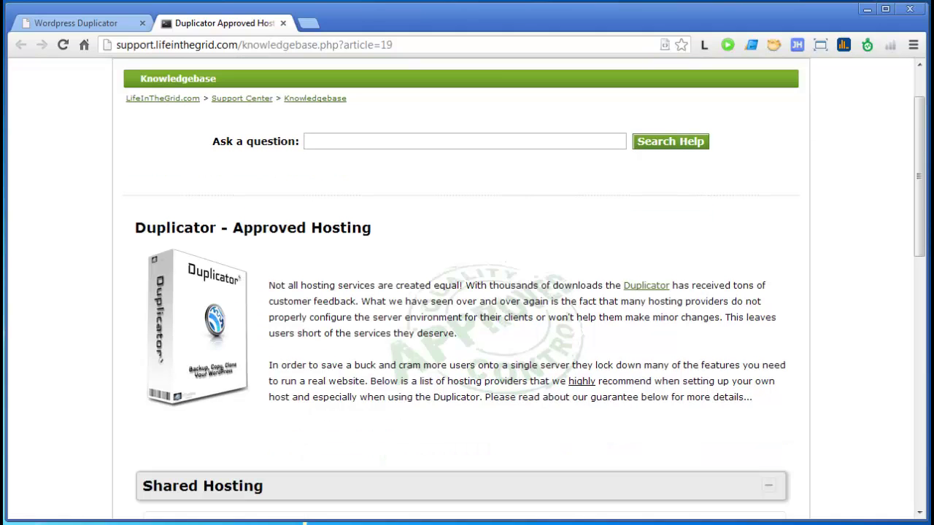
{"action": "scroll", "coordinate": [467, 292], "scroll_direction": "down", "scroll_amount": 1}
{"action": "scroll", "coordinate": [467, 292], "scroll_direction": "down", "scroll_amount": 1}
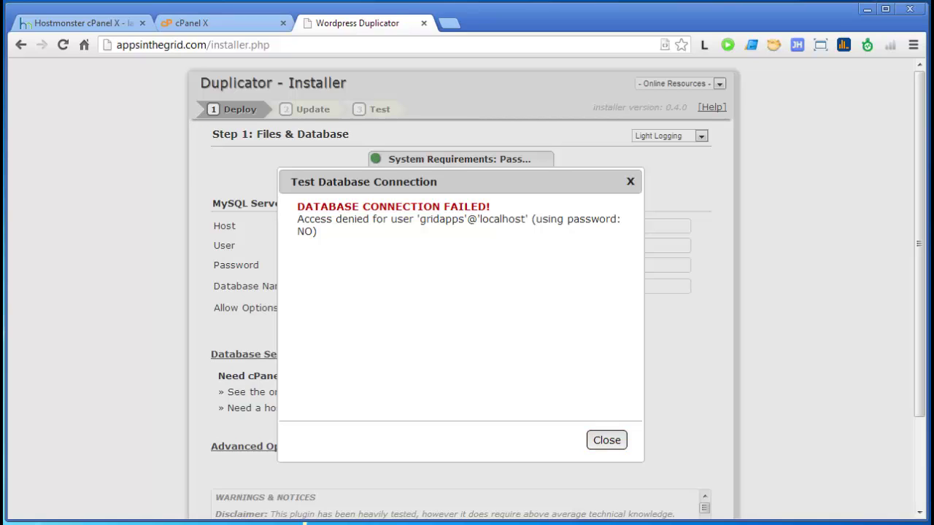
Step: Close the 'access denied, no password' connection failure message in the Duplicator Installer
{"action": "key", "text": "Escape"}
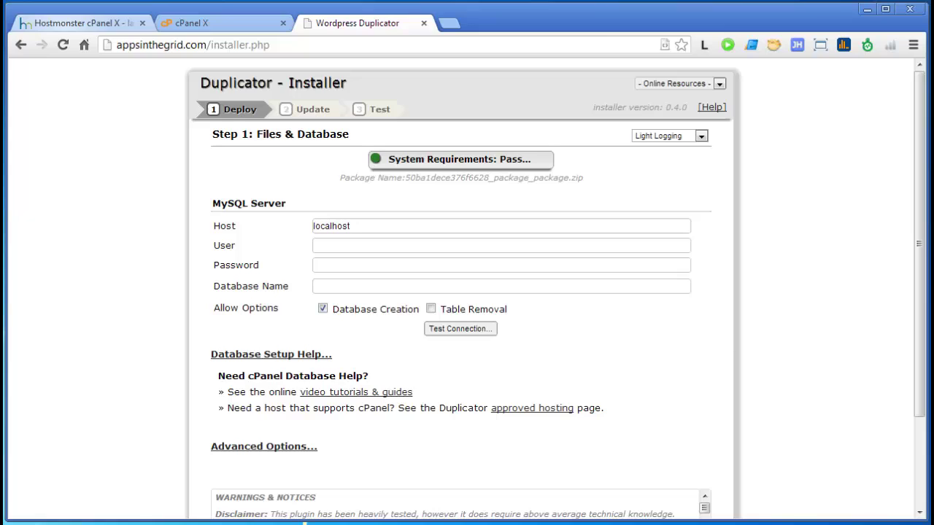
Step: Filter the HostMonster cPanel home page with 'data', then switch to the second cPanel account
{"action": "key", "text": "ctrl+1"}
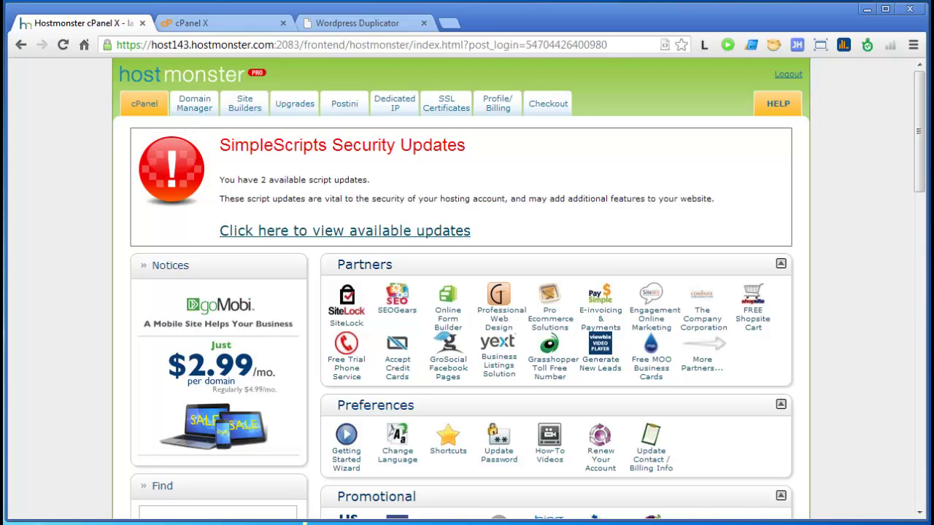
{"action": "scroll", "coordinate": [460, 292], "scroll_direction": "down", "scroll_amount": 1}
{"action": "scroll", "coordinate": [460, 292], "scroll_direction": "down", "scroll_amount": 1}
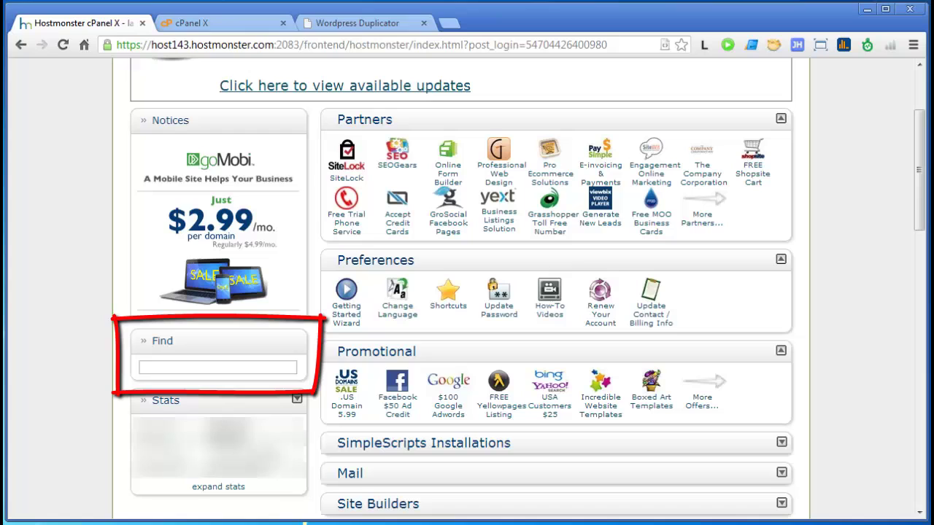
{"action": "left_click", "coordinate": [218, 367]}
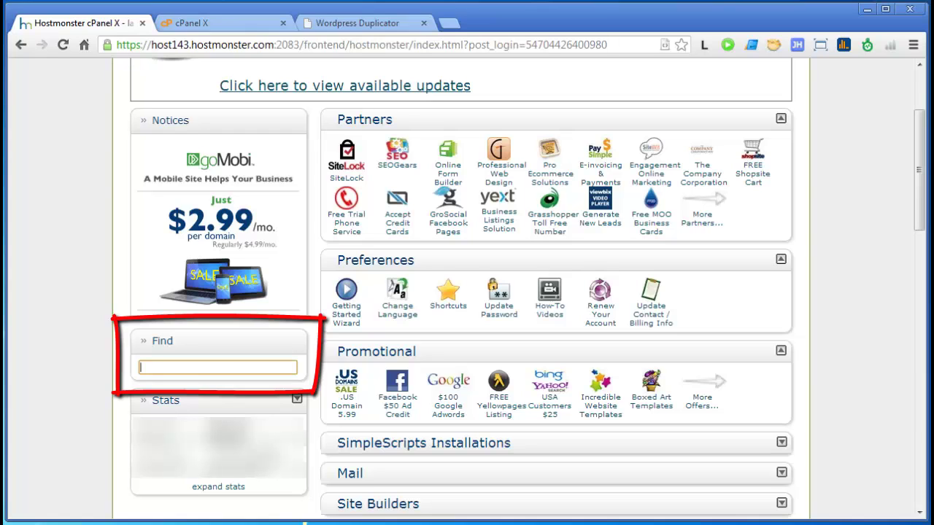
{"action": "type", "text": "data"}
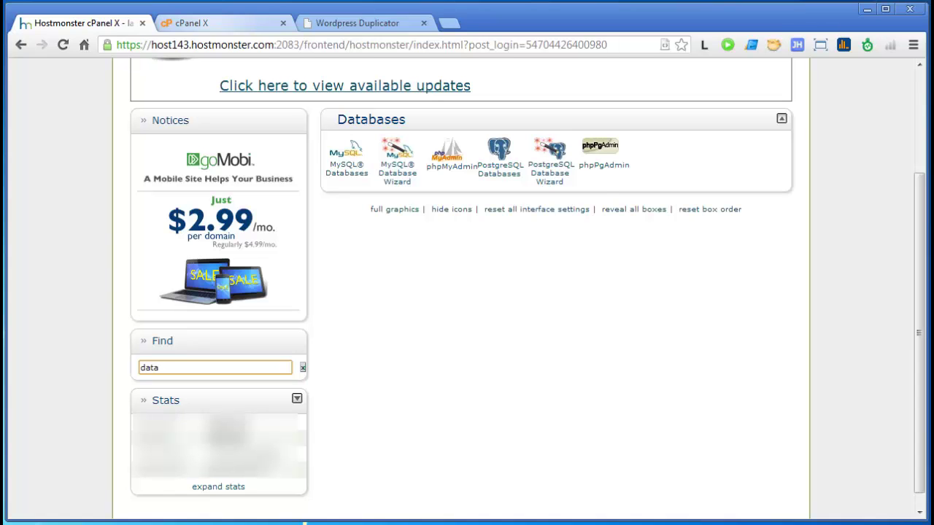
{"action": "key", "text": "ctrl+Tab"}
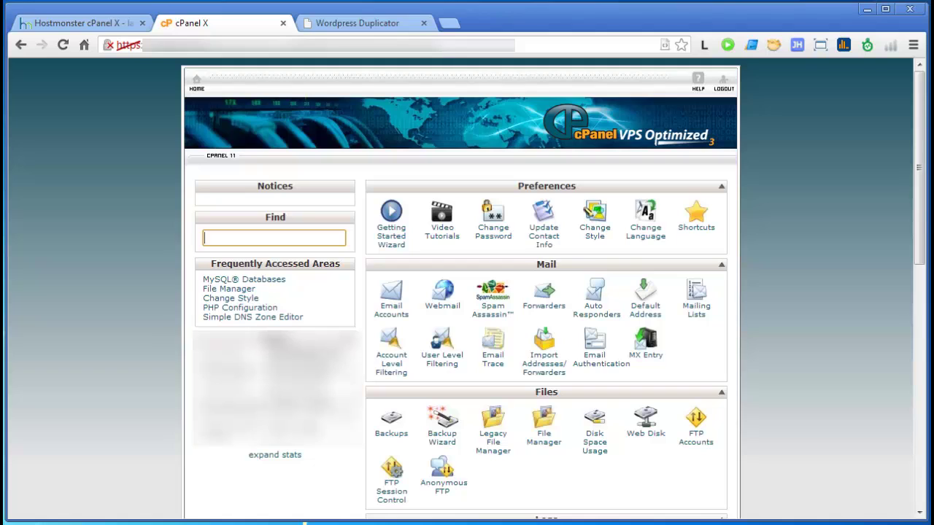
Step: Filter the second account's cPanel home page with 'data' to show its Databases tools
{"action": "type", "text": "data"}
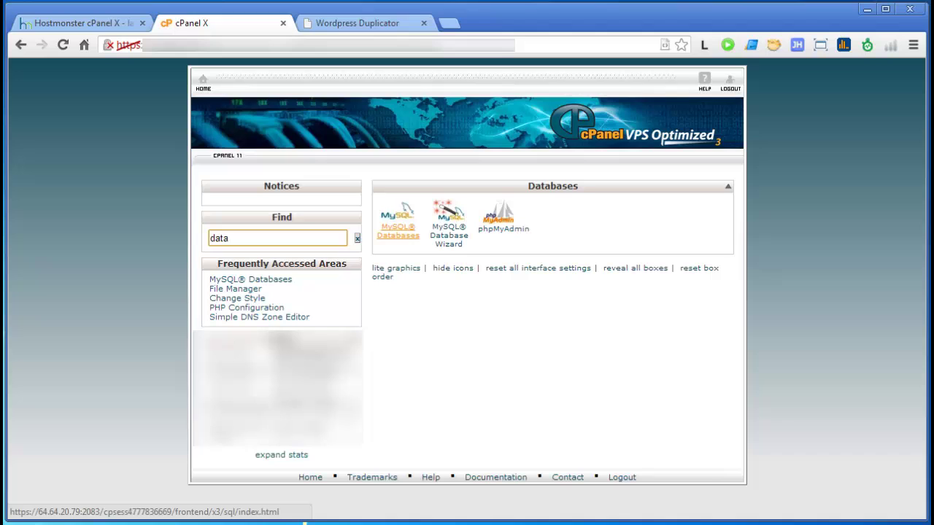
Step: Create the MySQL database 'demo' (gridapps_demo) and go back to MySQL Databases
{"action": "left_click", "coordinate": [397, 230]}
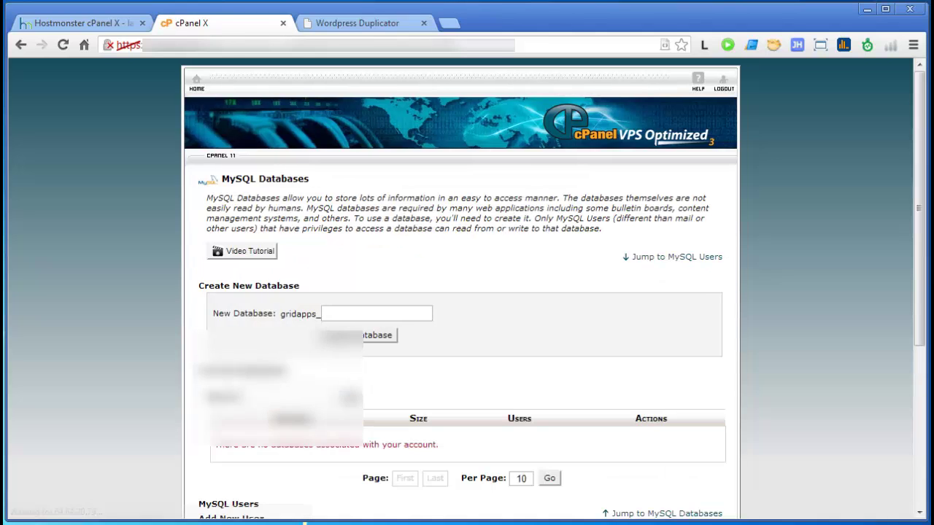
{"action": "scroll", "coordinate": [467, 292], "scroll_direction": "down", "scroll_amount": 1}
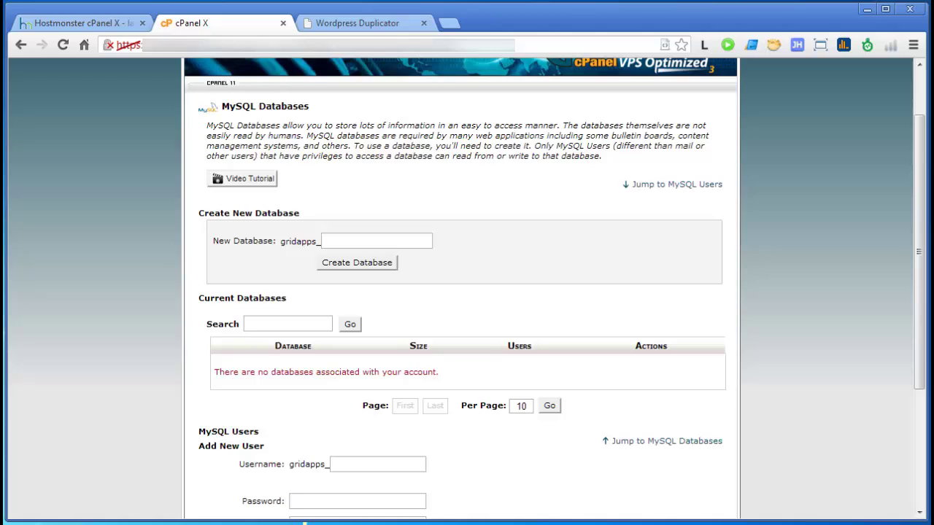
{"action": "left_click", "coordinate": [376, 241]}
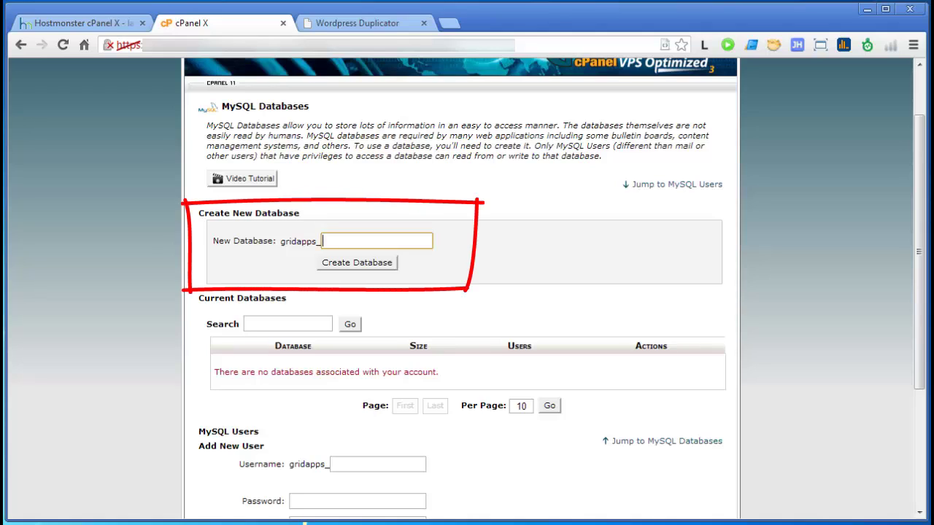
{"action": "type", "text": "demo"}
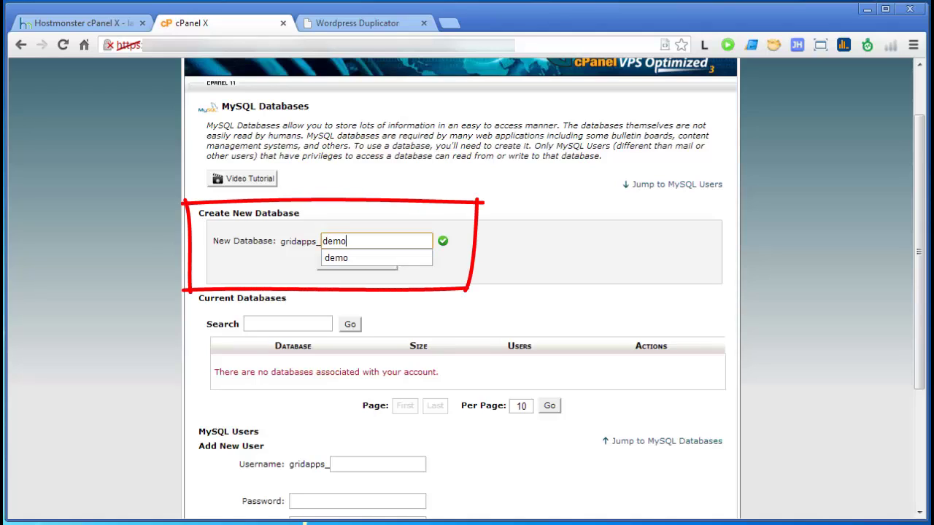
{"action": "key", "text": "Tab"}
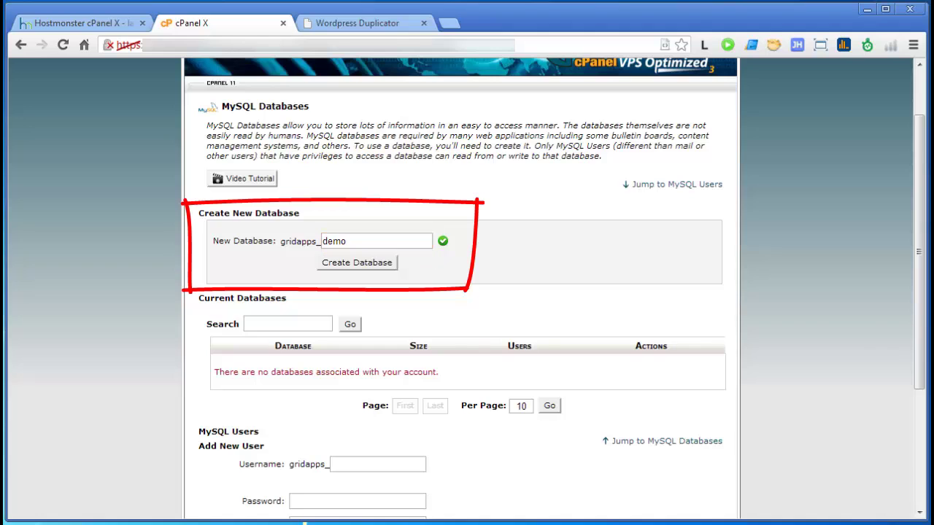
{"action": "key", "text": "Return"}
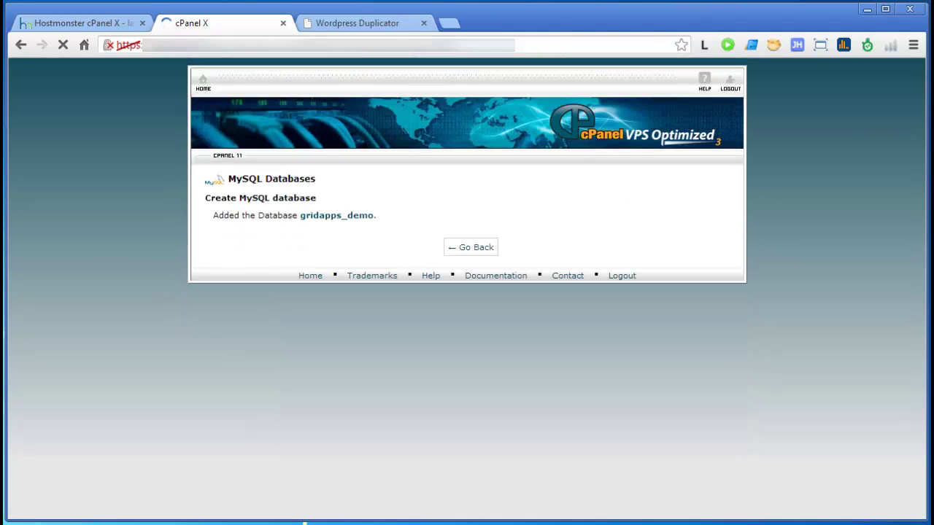
{"action": "left_click", "coordinate": [471, 247]}
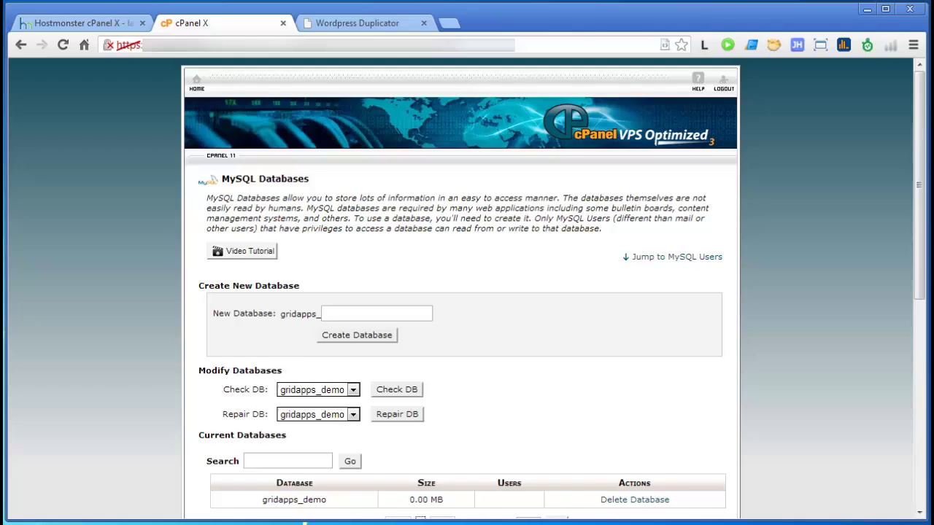
Step: Select the full gridapps_demo name in the Current Databases table
{"action": "scroll", "coordinate": [467, 292], "scroll_direction": "down", "scroll_amount": 1}
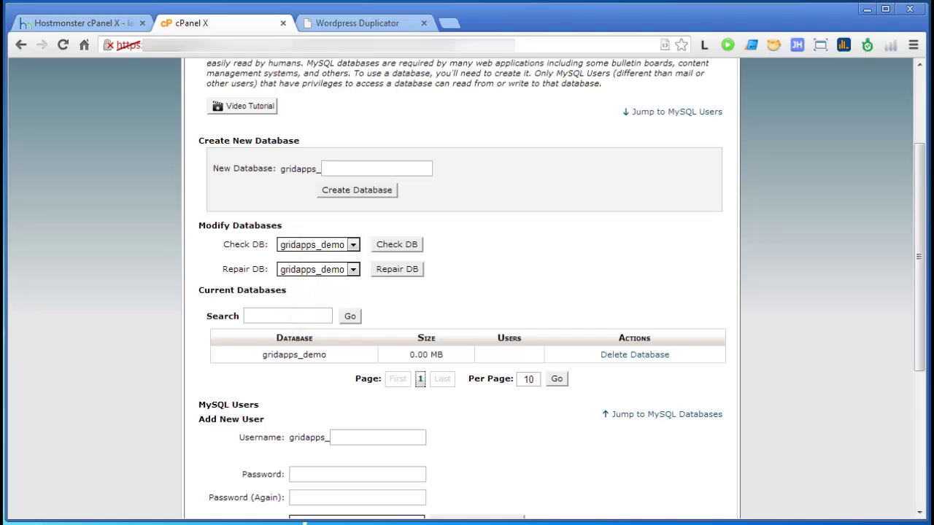
{"action": "scroll", "coordinate": [466, 292], "scroll_direction": "down", "scroll_amount": 1}
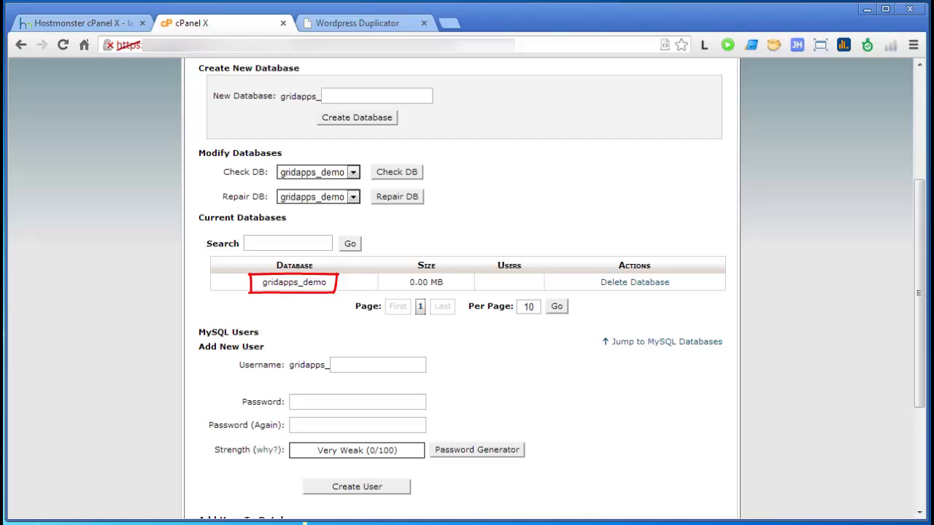
{"action": "left_click_drag", "start_coordinate": [261, 283], "coordinate": [303, 283]}
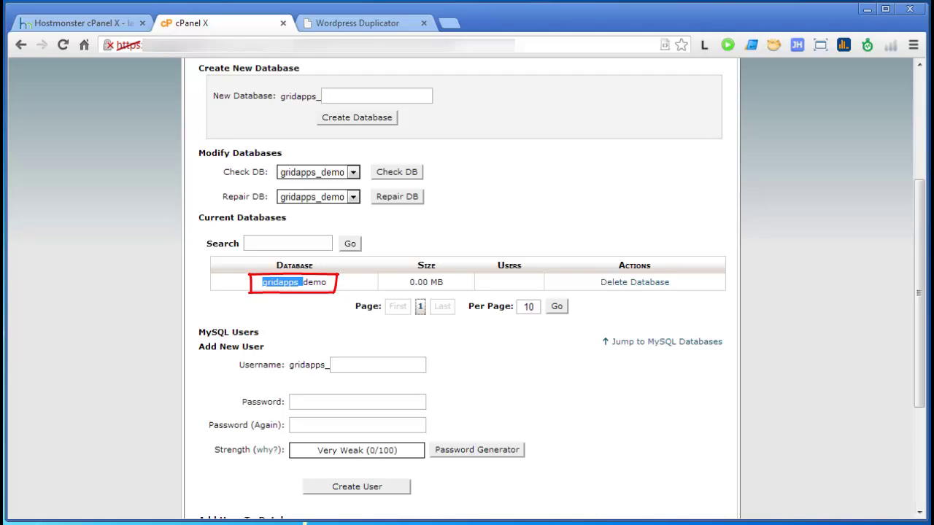
{"action": "left_click_drag", "start_coordinate": [326, 282], "coordinate": [261, 282]}
{"action": "key", "text": "ctrl+c"}
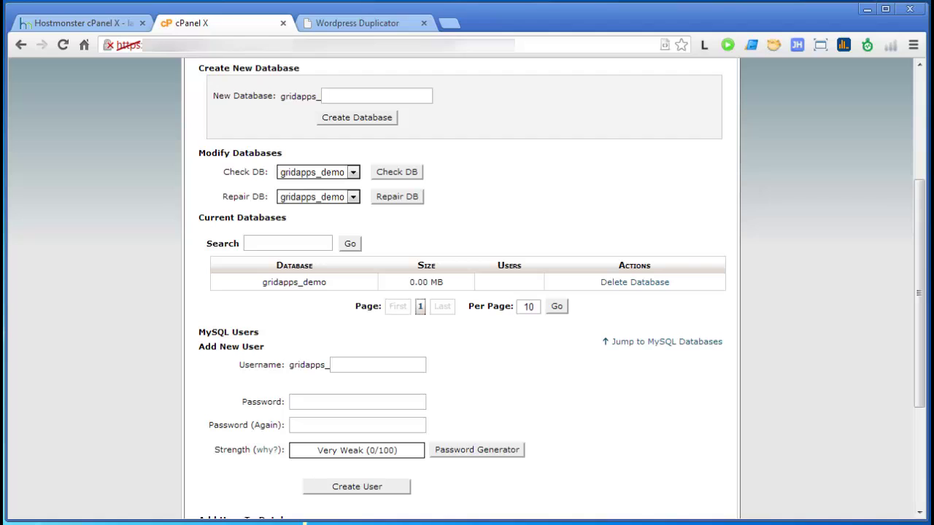
Step: Create MySQL user 'admin' (gridapps_admin), entering and confirming its password
{"action": "scroll", "coordinate": [461, 292], "scroll_direction": "down", "scroll_amount": 2}
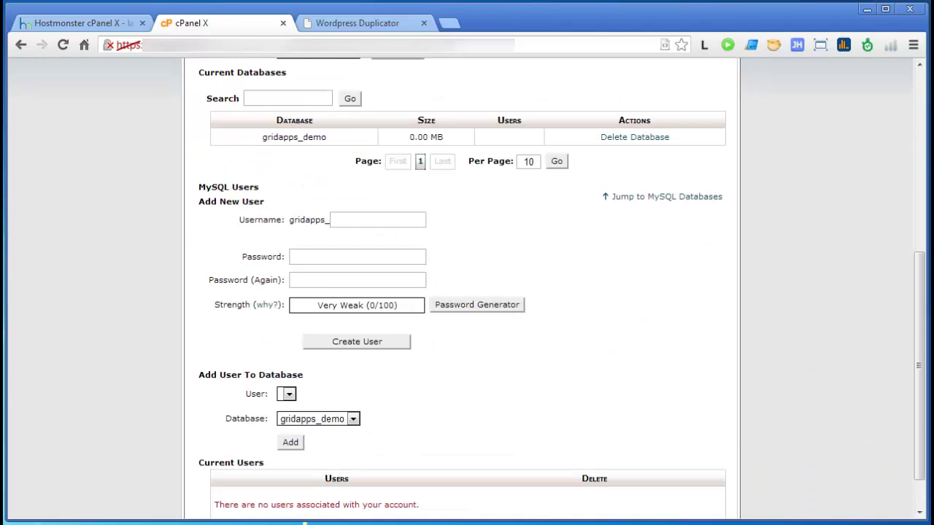
{"action": "left_click", "coordinate": [378, 219]}
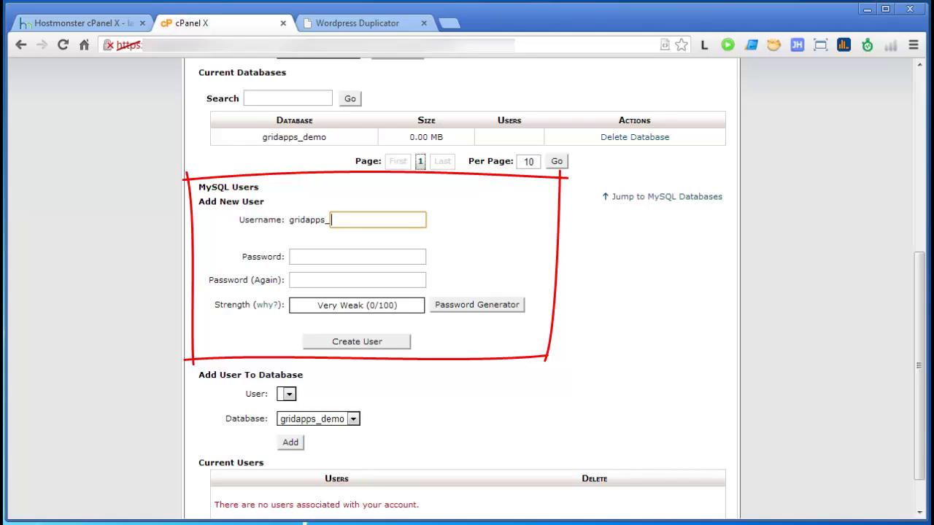
{"action": "type", "text": "admin"}
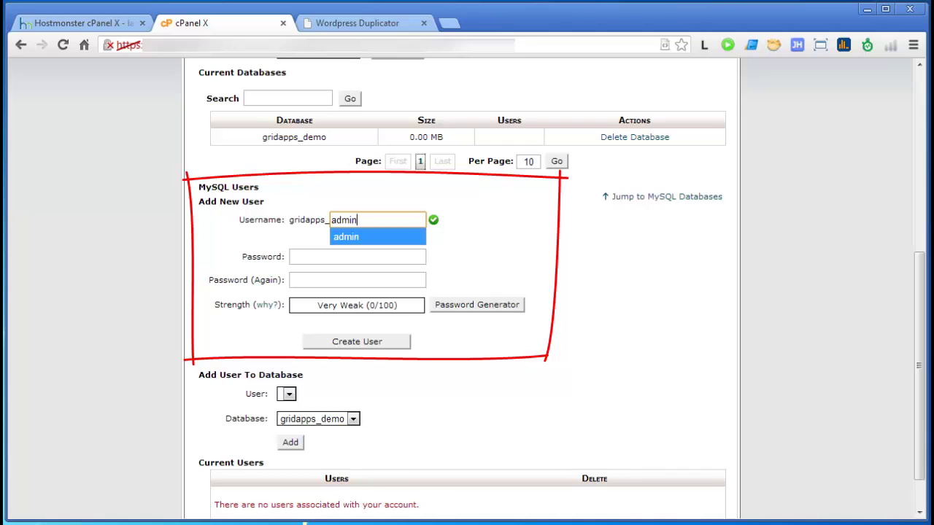
{"action": "left_click", "coordinate": [357, 257]}
{"action": "type", "text": "•••••"}
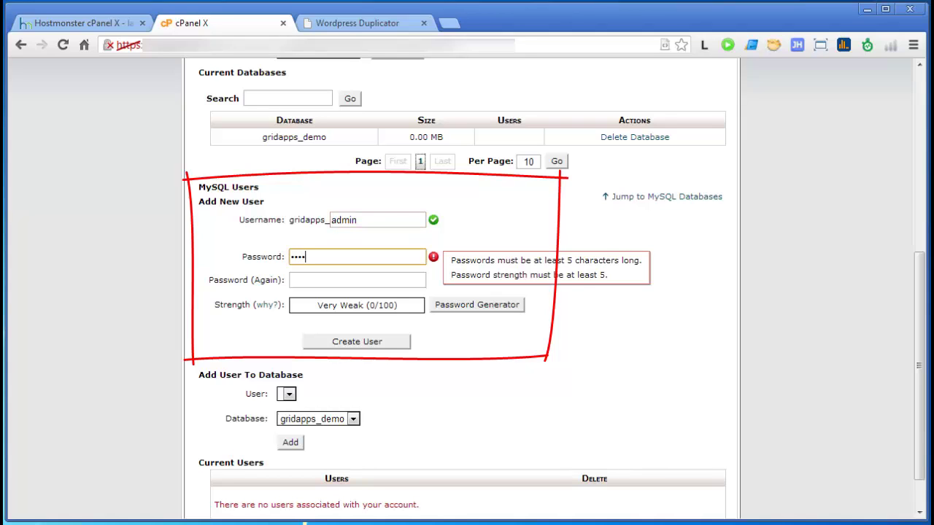
{"action": "key", "text": "Tab"}
{"action": "type", "text": "•••••"}
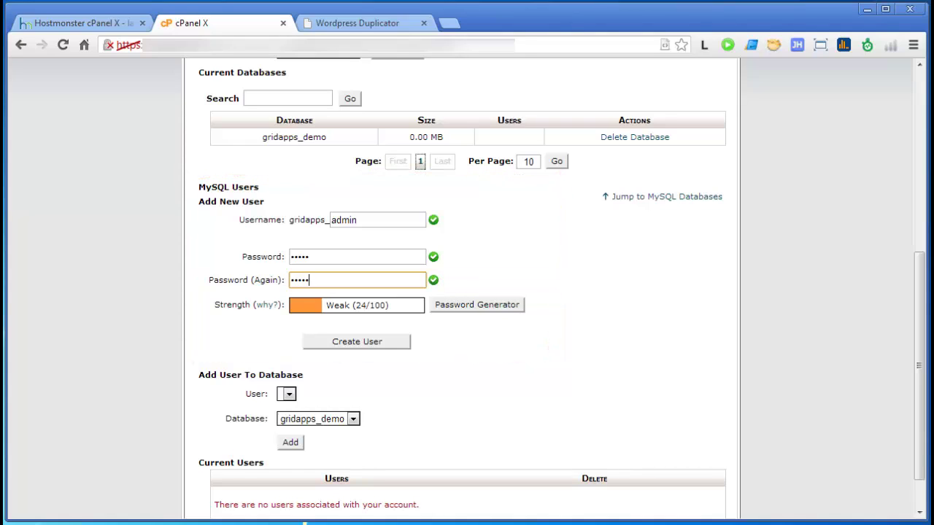
{"action": "key", "text": "Return"}
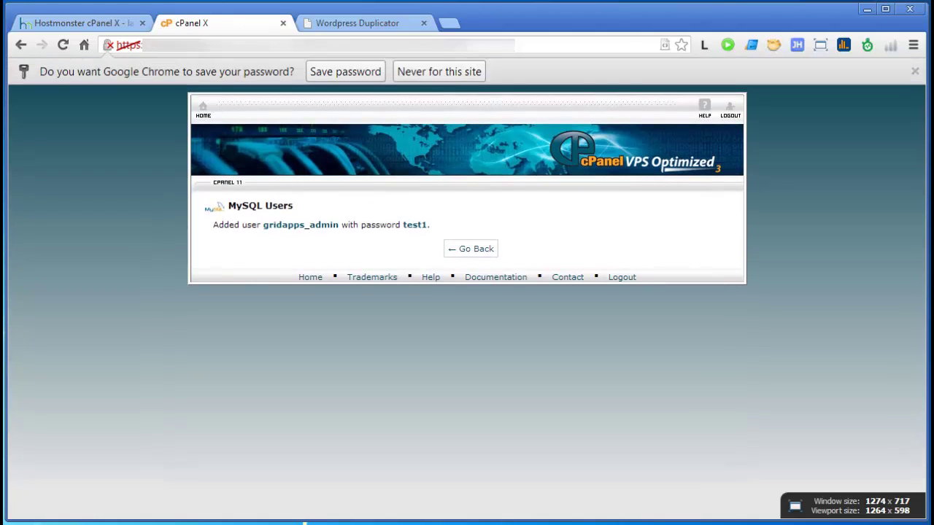
Step: Go back and select the gridapps_admin name under Current Users
{"action": "left_click", "coordinate": [471, 248]}
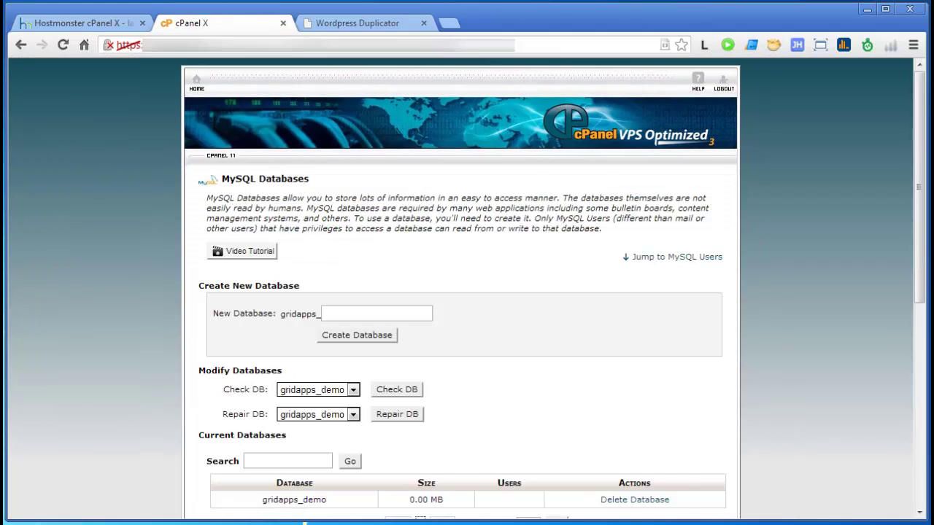
{"action": "scroll", "coordinate": [459, 292], "scroll_direction": "down", "scroll_amount": 5}
{"action": "scroll", "coordinate": [459, 291], "scroll_direction": "down", "scroll_amount": 1}
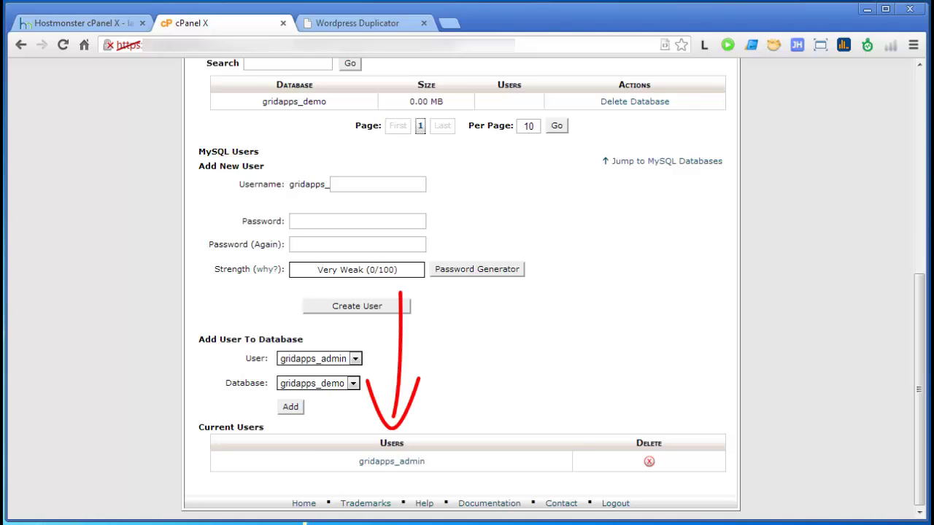
{"action": "left_click_drag", "start_coordinate": [425, 461], "coordinate": [358, 461]}
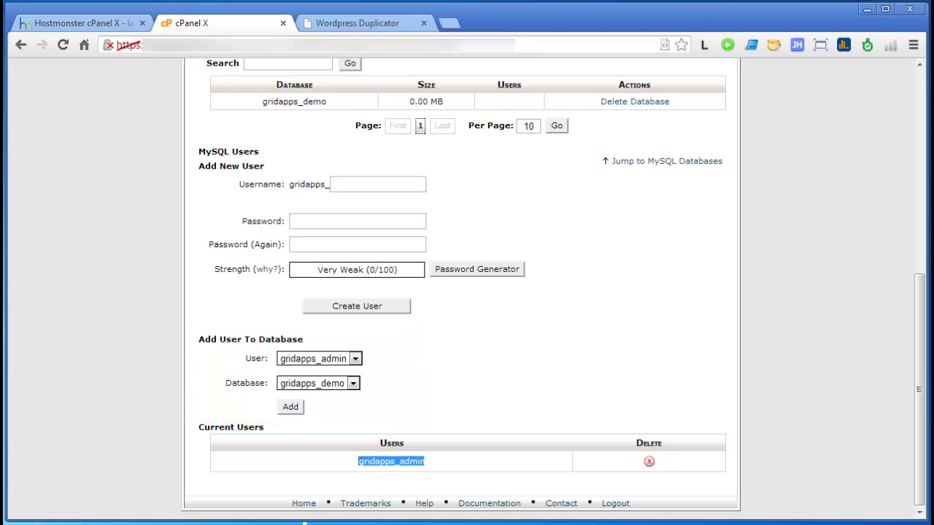
Step: Add gridapps_admin to gridapps_demo with ALL PRIVILEGES and check the Current Databases table
{"action": "left_click", "coordinate": [291, 406]}
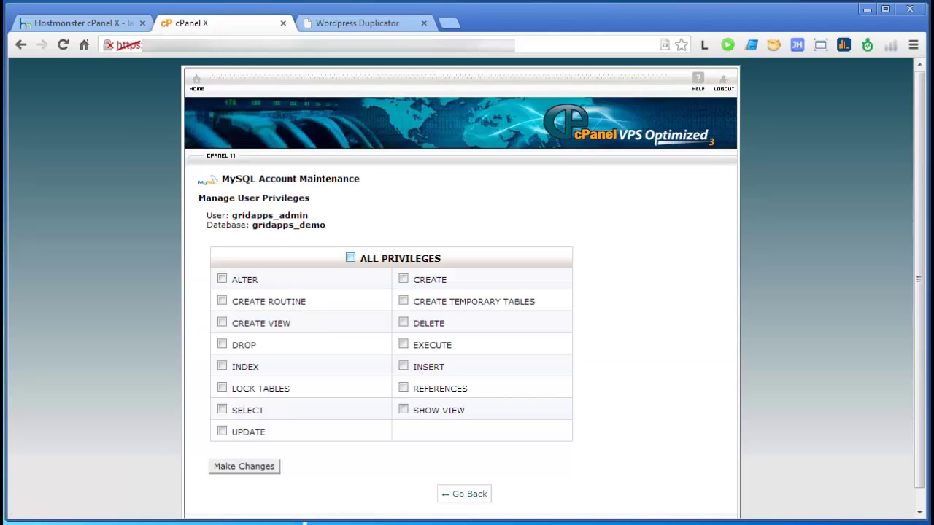
{"action": "left_click", "coordinate": [351, 258]}
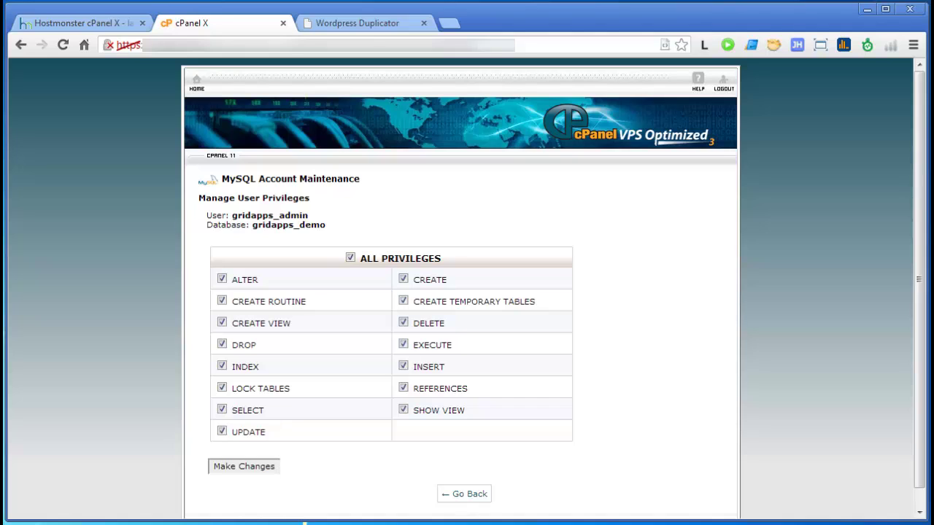
{"action": "left_click", "coordinate": [244, 466]}
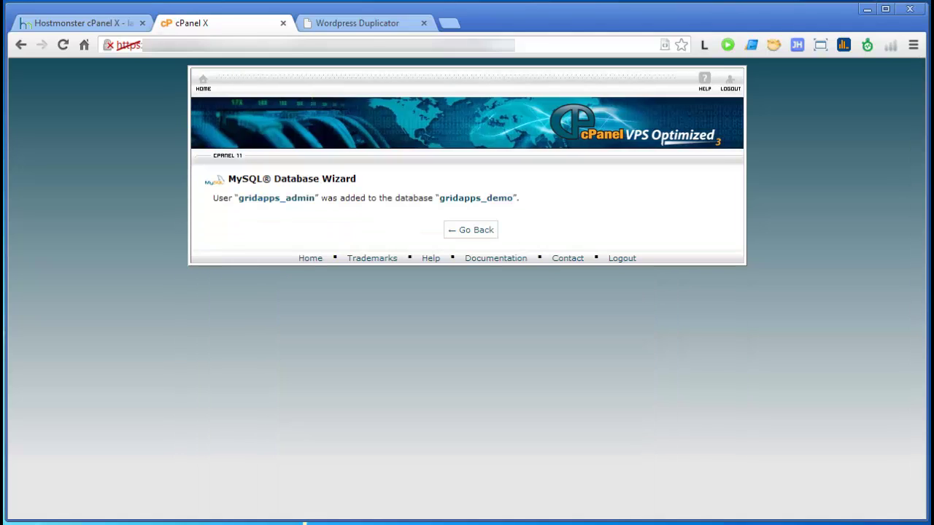
{"action": "left_click", "coordinate": [471, 230]}
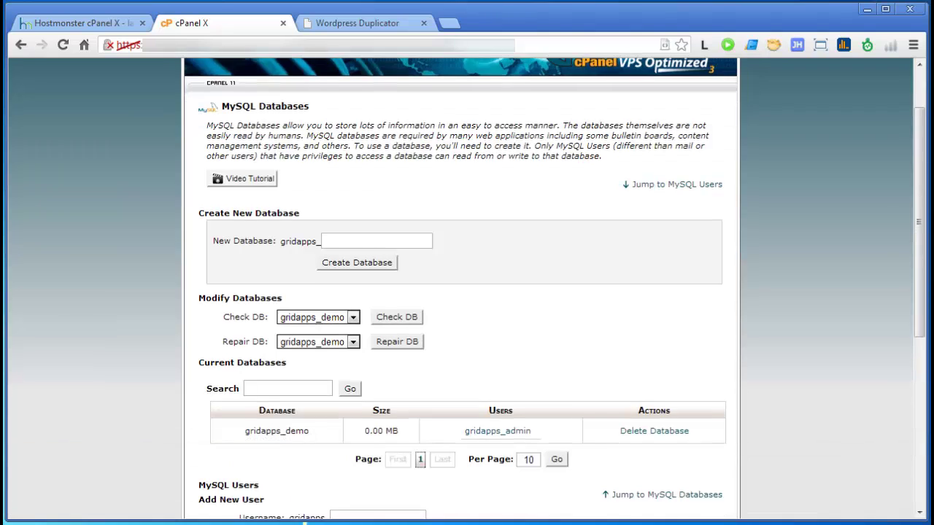
{"action": "scroll", "coordinate": [467, 292], "scroll_direction": "down", "scroll_amount": 1}
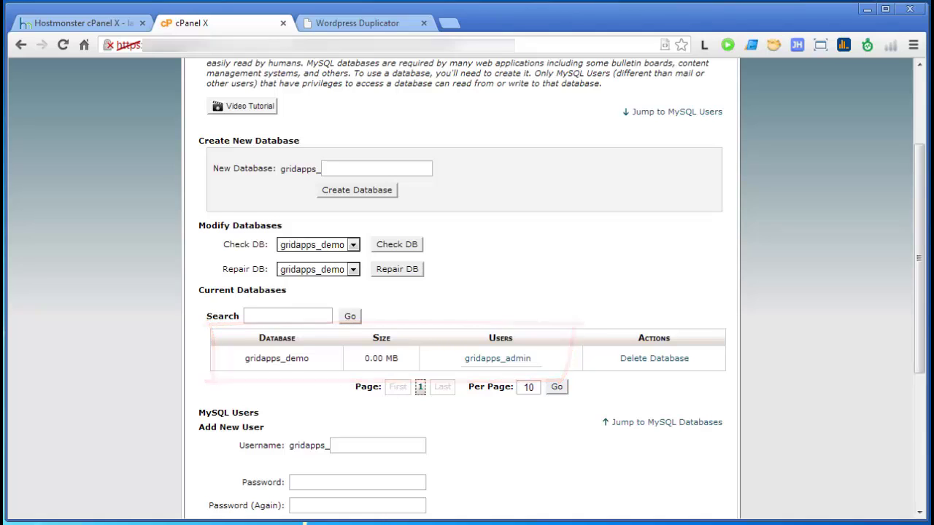
{"action": "scroll", "coordinate": [467, 292], "scroll_direction": "down", "scroll_amount": 1}
{"action": "scroll", "coordinate": [467, 292], "scroll_direction": "down", "scroll_amount": 1}
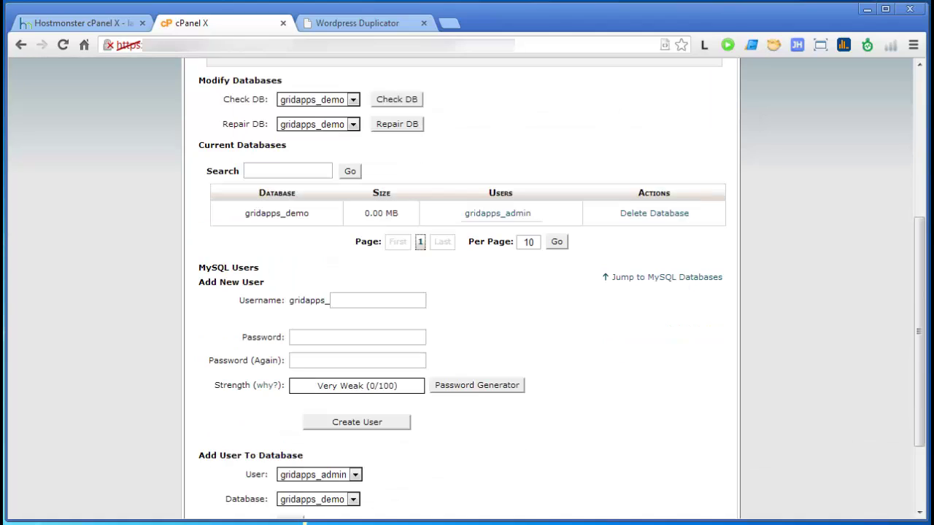
{"action": "scroll", "coordinate": [467, 292], "scroll_direction": "up", "scroll_amount": 1}
{"action": "scroll", "coordinate": [467, 292], "scroll_direction": "down", "scroll_amount": 1}
{"action": "scroll", "coordinate": [467, 291], "scroll_direction": "up", "scroll_amount": 1}
{"action": "scroll", "coordinate": [467, 292], "scroll_direction": "up", "scroll_amount": 1}
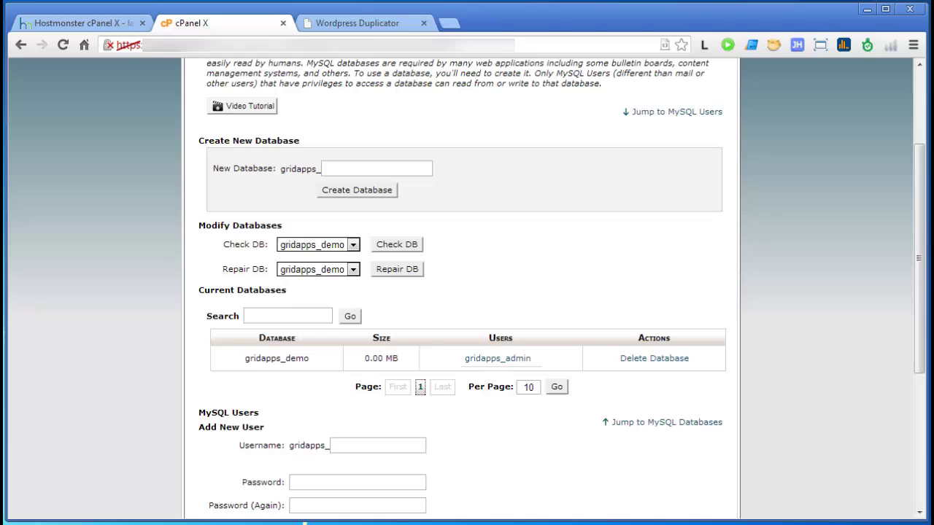
Step: Enter gridapps_admin as the database user in the Duplicator Installer
{"action": "left_click", "coordinate": [358, 23]}
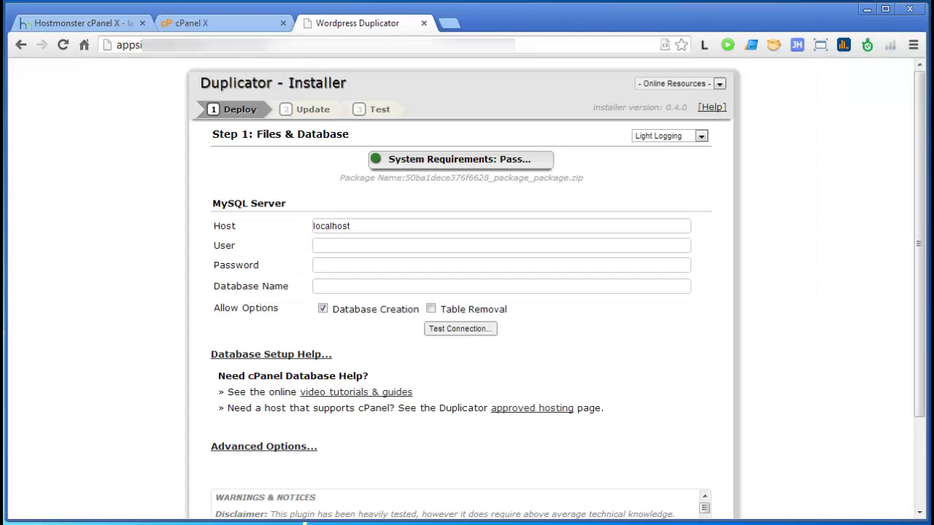
{"action": "left_click", "coordinate": [314, 245]}
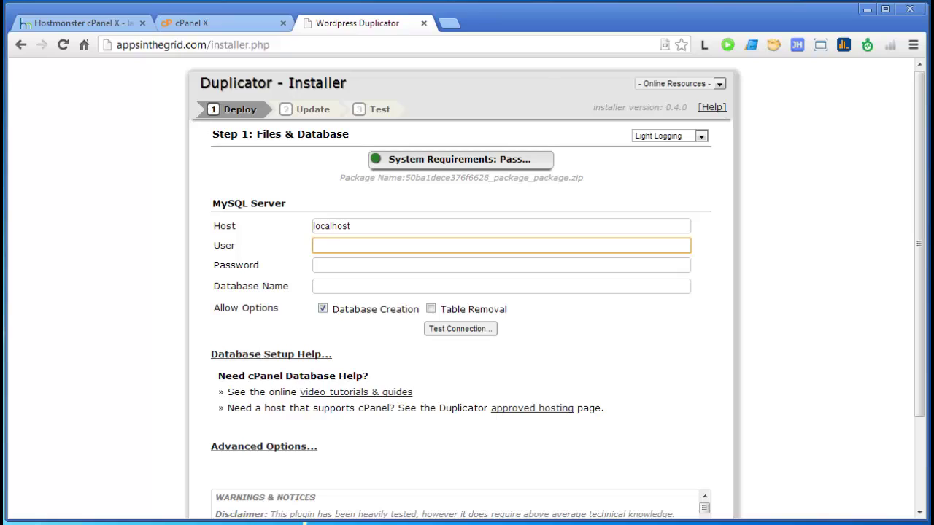
{"action": "key", "text": "ctrl+v"}
{"action": "key", "text": "BackSpace"}
{"action": "key", "text": "BackSpace"}
{"action": "key", "text": "BackSpace"}
{"action": "key", "text": "BackSpace"}
{"action": "type", "text": "admin"}
Step: Enter the user's password and database name gridapps_demo, then run Test Connection
{"action": "key", "text": "Tab"}
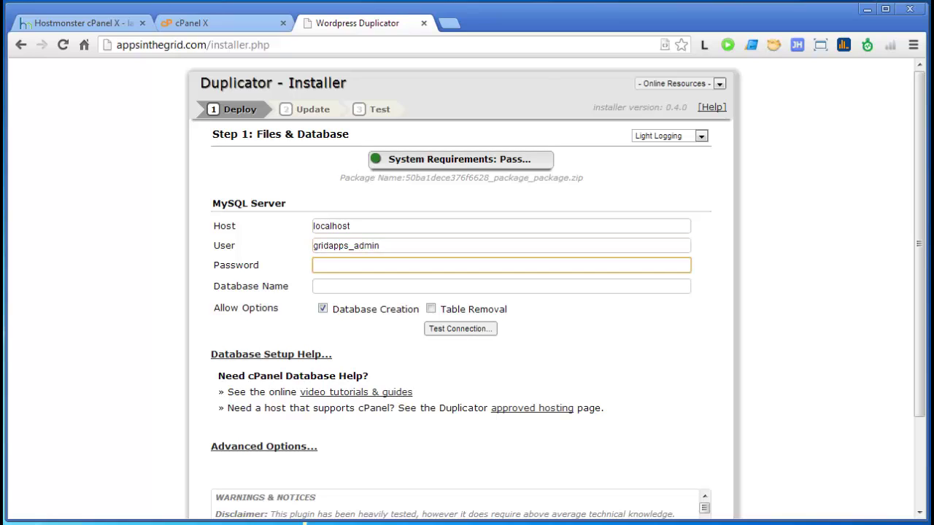
{"action": "type", "text": "test1"}
{"action": "key", "text": "Tab"}
{"action": "type", "text": "gridapps_demo"}
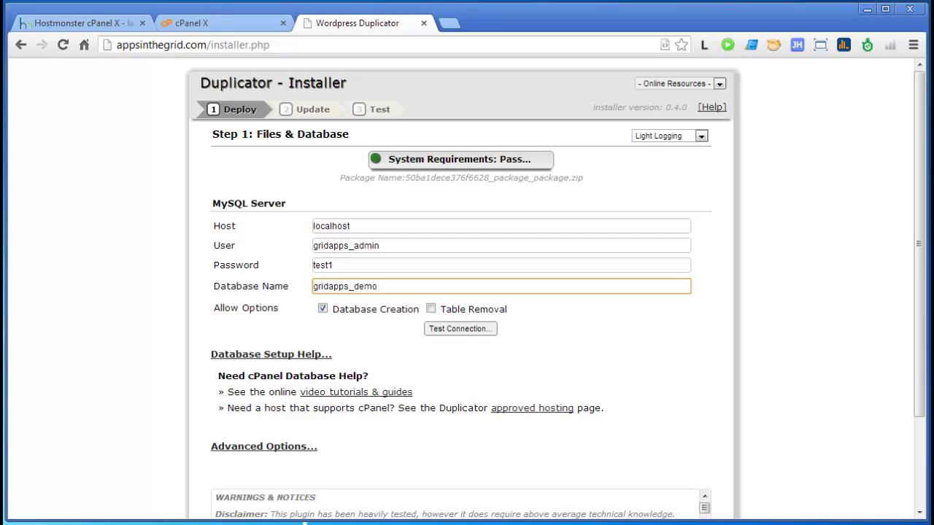
{"action": "key", "text": "Tab"}
{"action": "key", "text": "Tab"}
{"action": "key", "text": "Tab"}
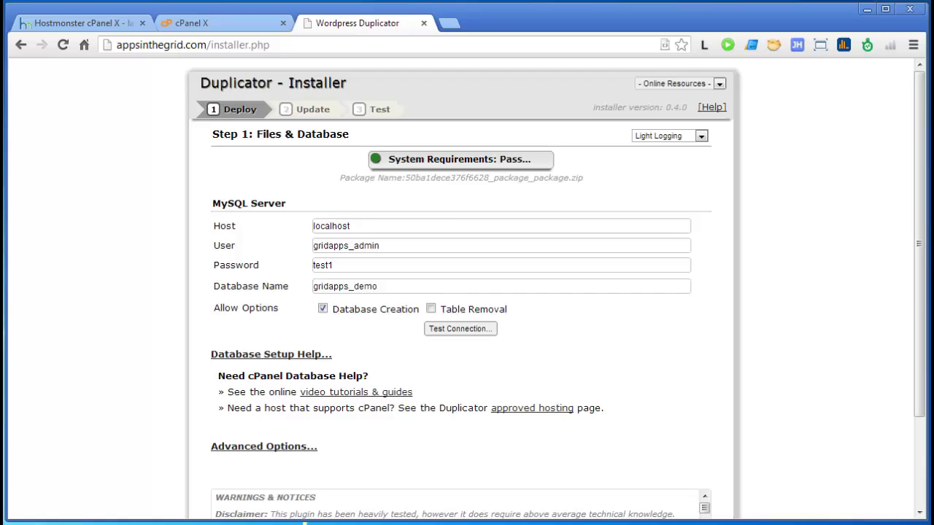
{"action": "key", "text": "Return"}
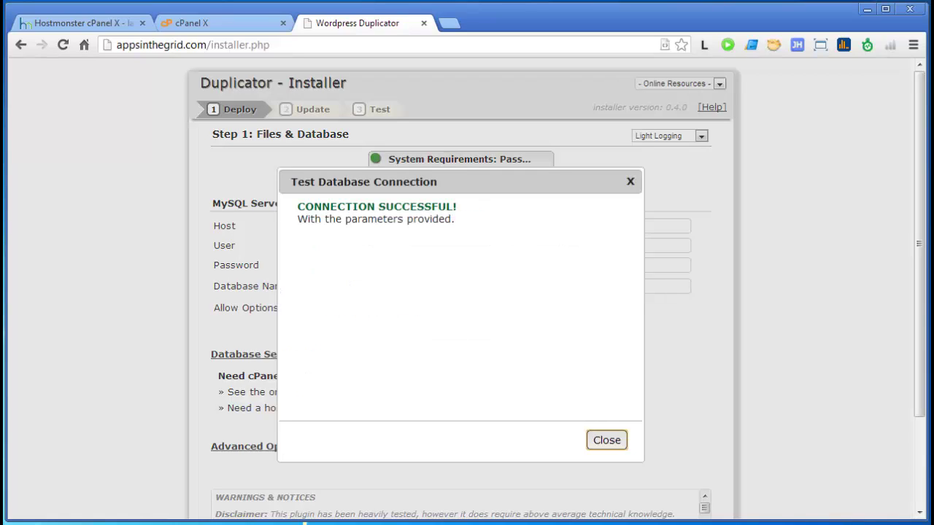
Step: Close the successful connection result and open a new browser tab
{"action": "key", "text": "Return"}
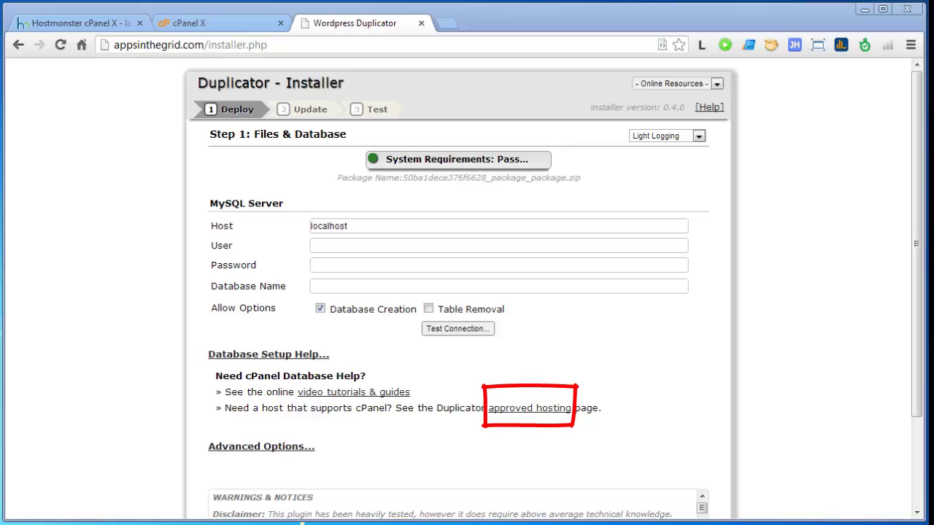
{"action": "key", "text": "ctrl+t"}
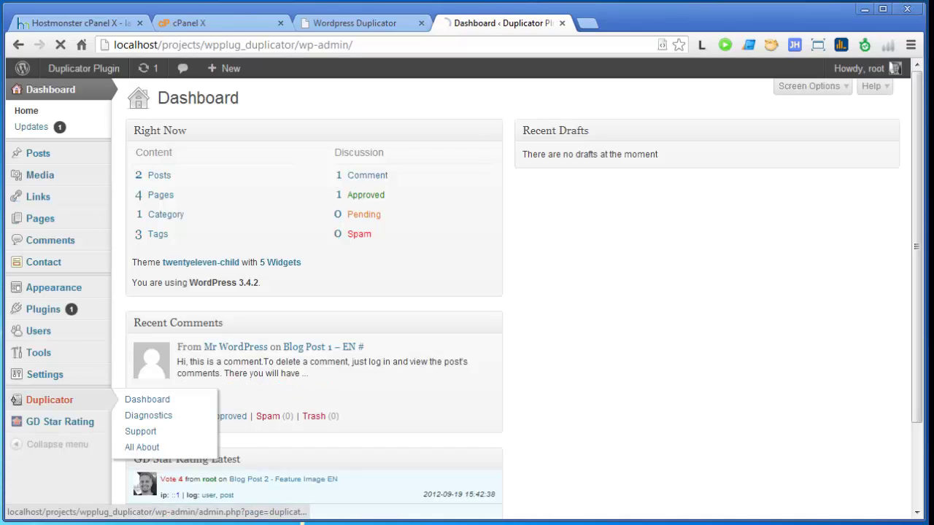
Step: Open Duplicator > Support in the WordPress admin and scroll through its sections
{"action": "left_click", "coordinate": [16, 400]}
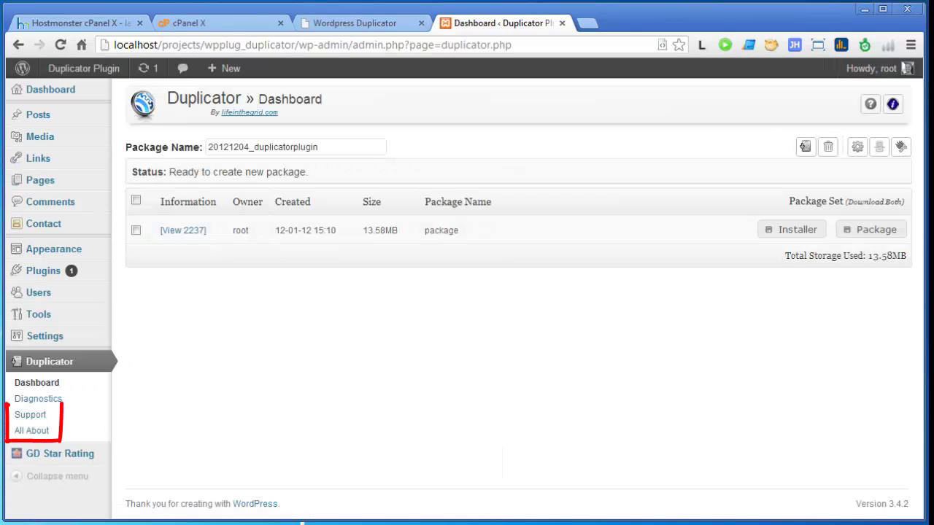
{"action": "left_click", "coordinate": [30, 414]}
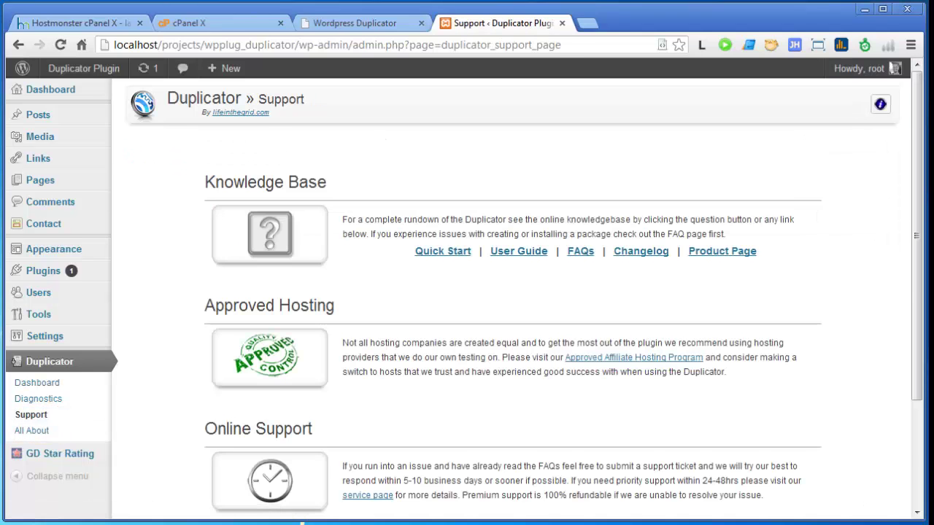
{"action": "scroll", "coordinate": [511, 292], "scroll_direction": "down", "scroll_amount": 1}
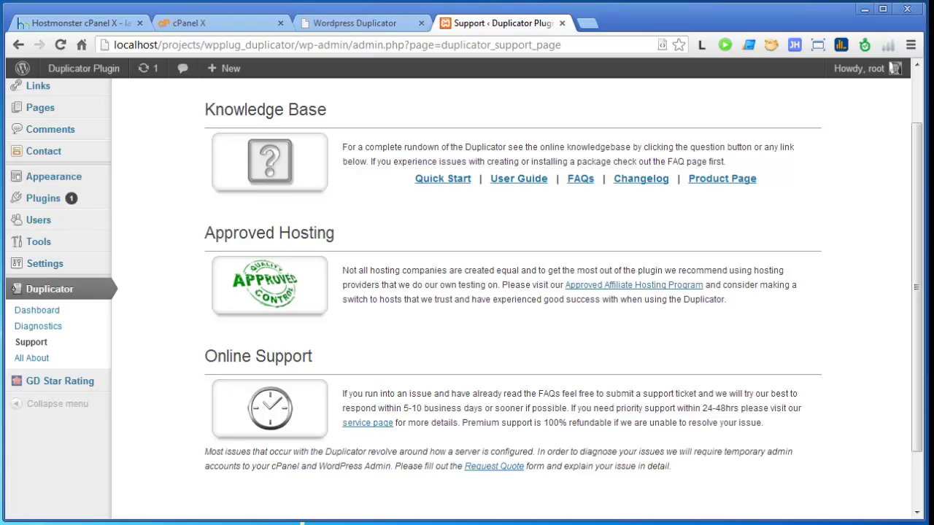
{"action": "scroll", "coordinate": [510, 292], "scroll_direction": "up", "scroll_amount": 1}
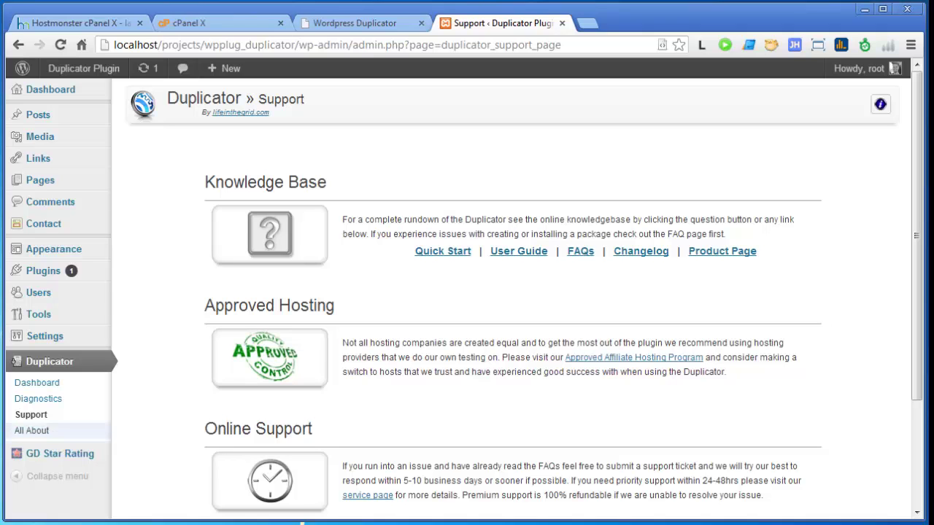
Step: Open Duplicator's All About page and browse its Support Duplicator and Spread the Word sections
{"action": "left_click", "coordinate": [33, 430]}
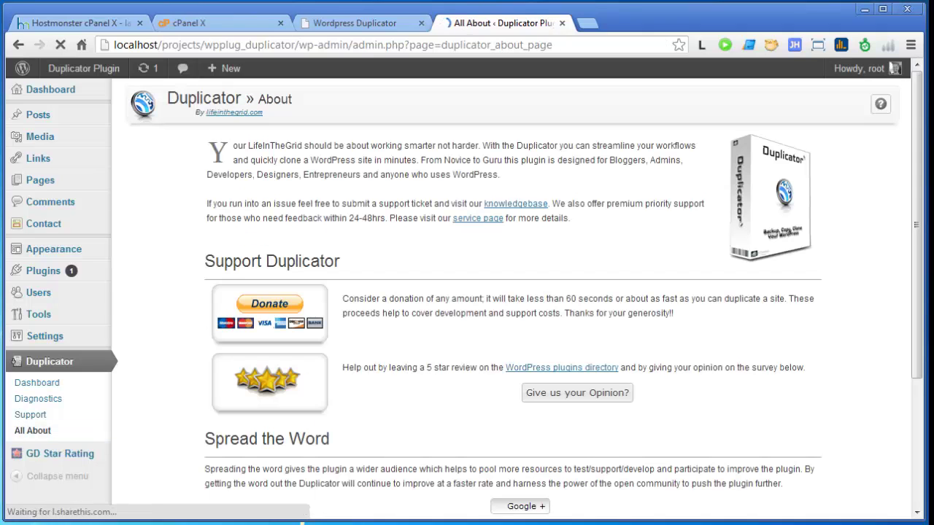
{"action": "scroll", "coordinate": [467, 292], "scroll_direction": "down", "scroll_amount": 1}
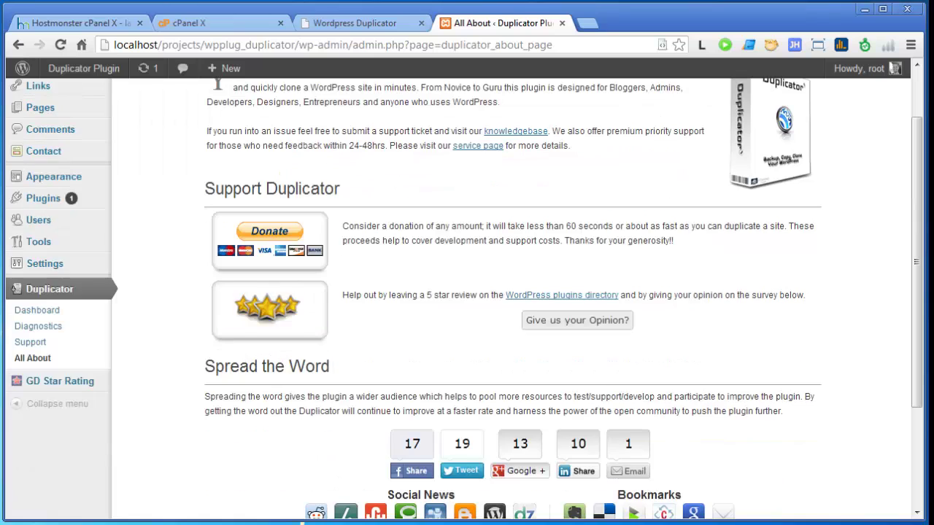
{"action": "scroll", "coordinate": [467, 292], "scroll_direction": "down", "scroll_amount": 1}
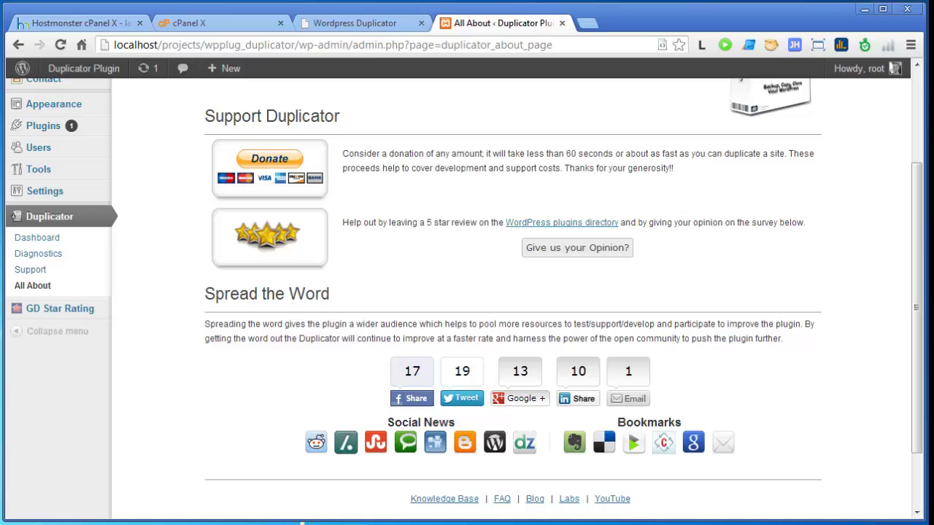
{"action": "scroll", "coordinate": [511, 292], "scroll_direction": "up", "scroll_amount": 1}
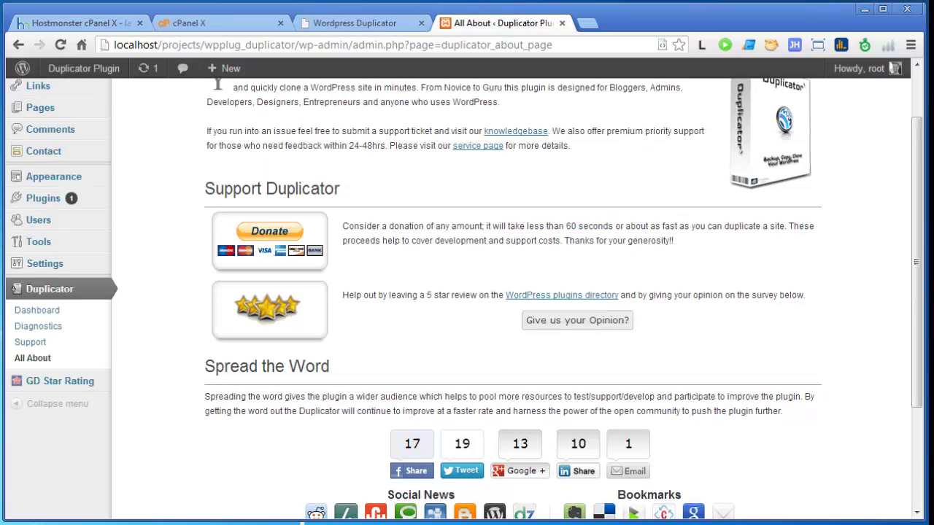